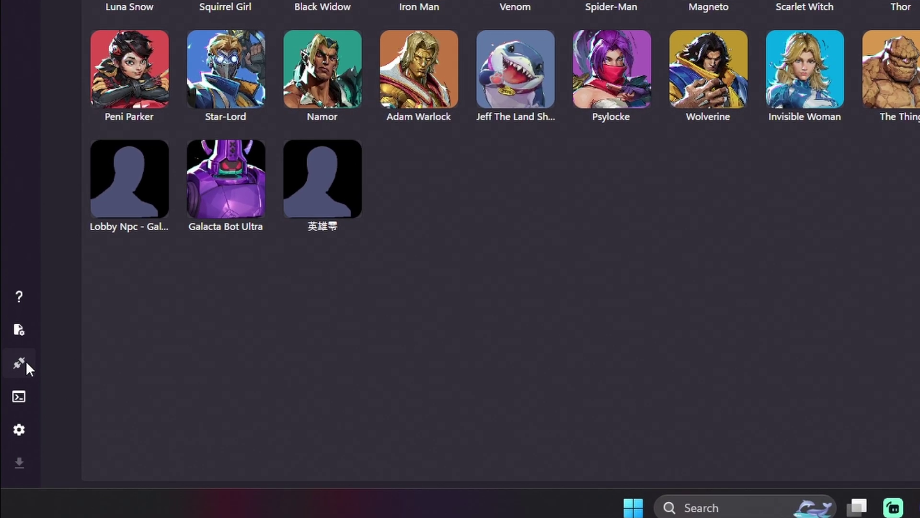
# - Open the Blender Extensions page, which lists Blender 4.4 at extension version 0.1.5
pyautogui.click(10, 423)
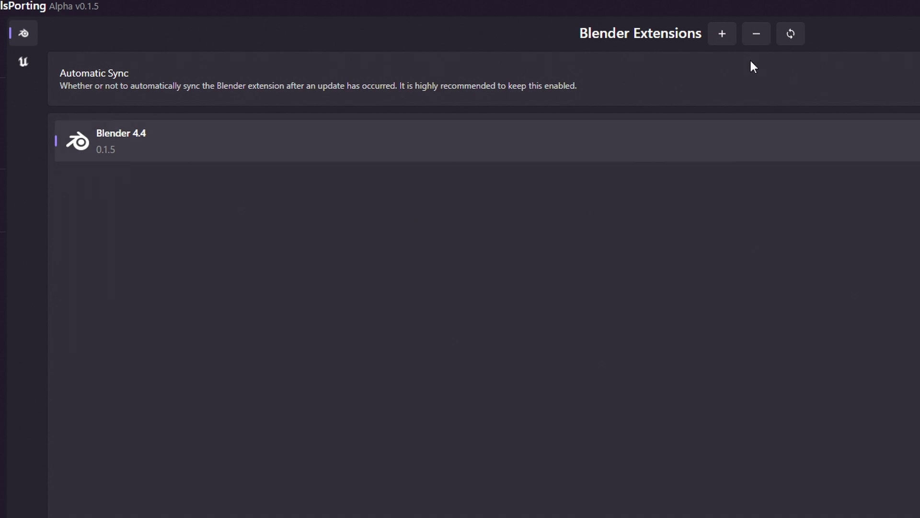
# - Remove the registered Blender 4.4 entry and close RivalsPorting
pyautogui.click(756, 35)
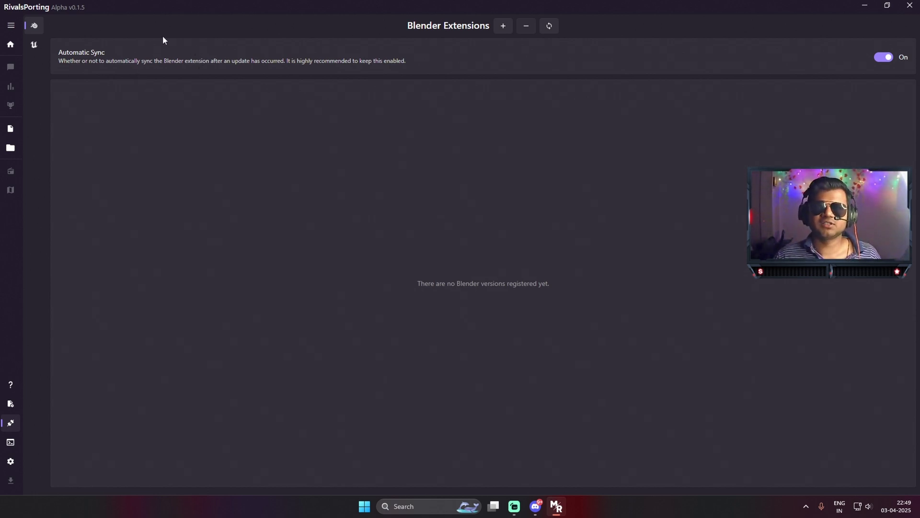
pyautogui.click(909, 5)
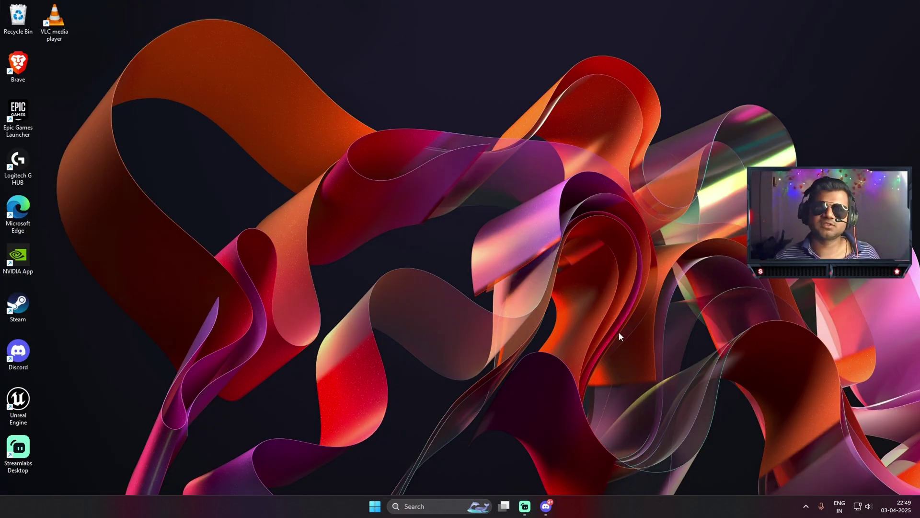
# - In Discord's #download channel, follow the Rivals Porting v0.1.6 Alpha GitHub release link
pyautogui.click(546, 506)
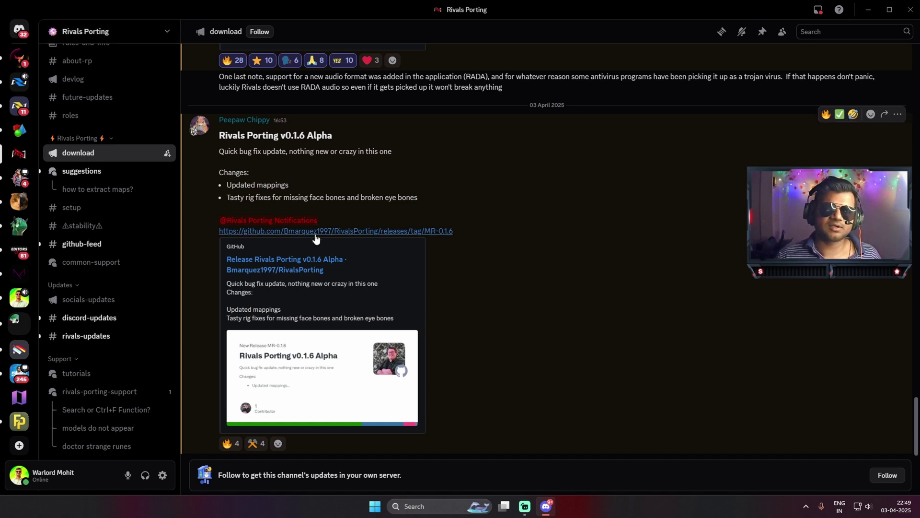
pyautogui.click(353, 234)
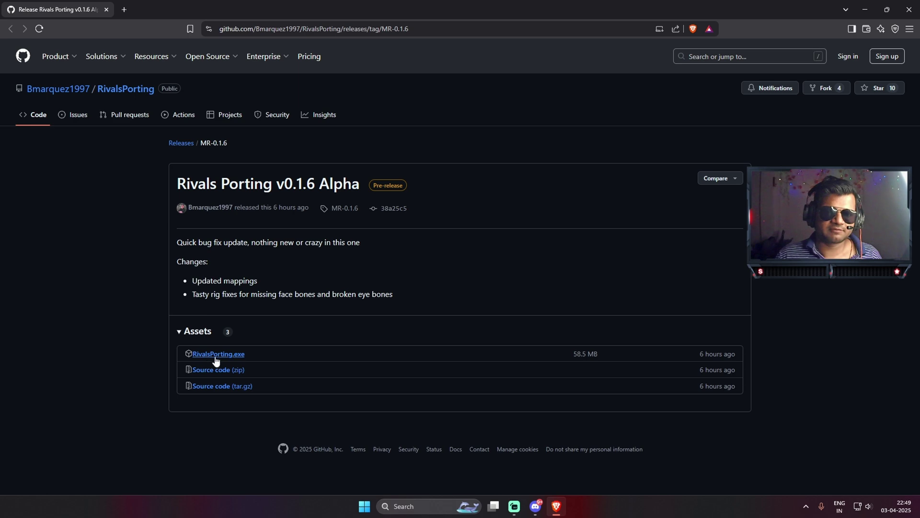
# - Download RivalsPorting.exe from the v0.1.6 Alpha assets and save it
pyautogui.click(235, 357)
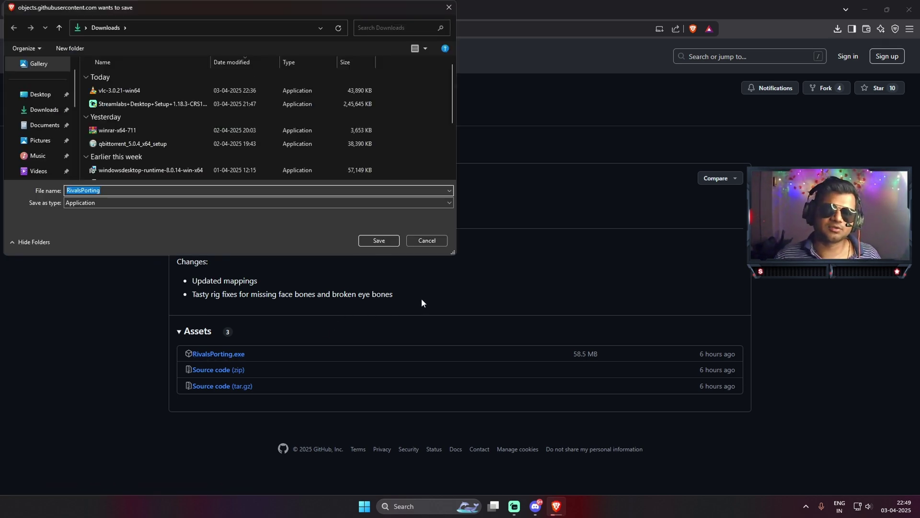
pyautogui.click(382, 240)
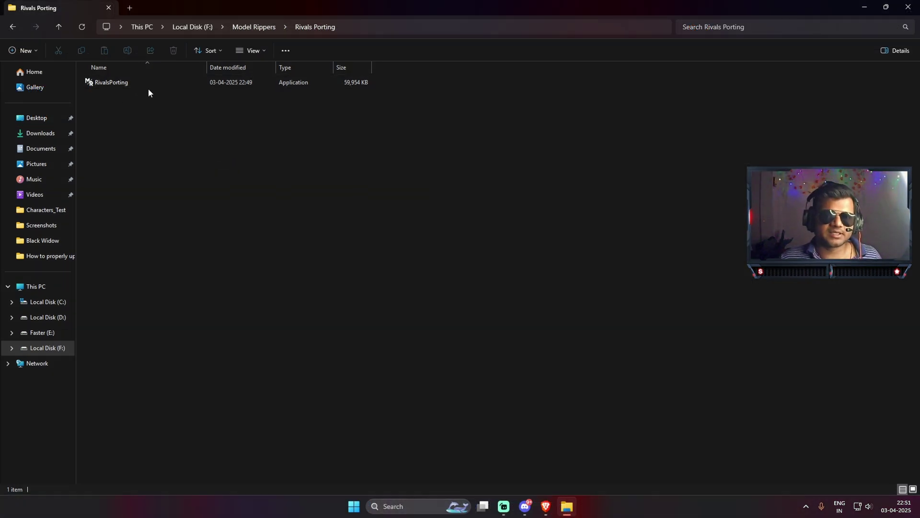
# - Launch the downloaded RivalsPorting, choosing Run anyway past the SmartScreen warning
pyautogui.doubleClick(127, 84)
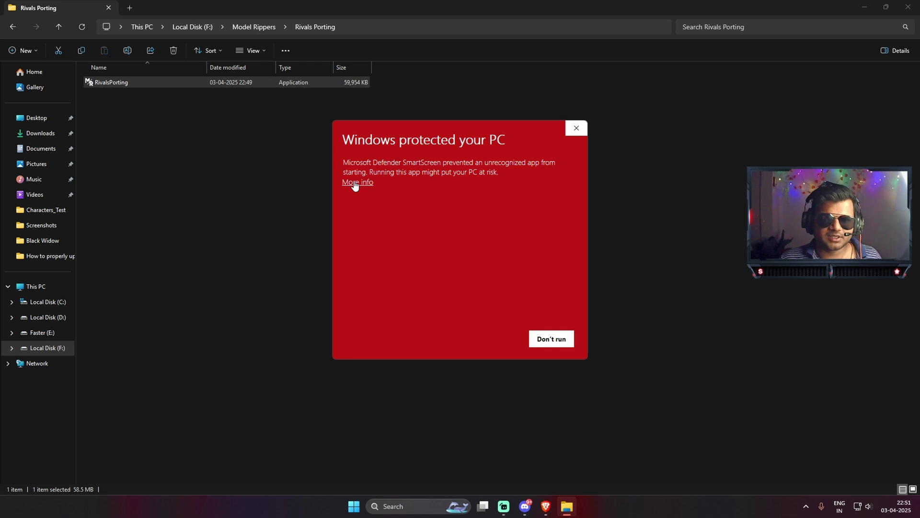
pyautogui.click(355, 183)
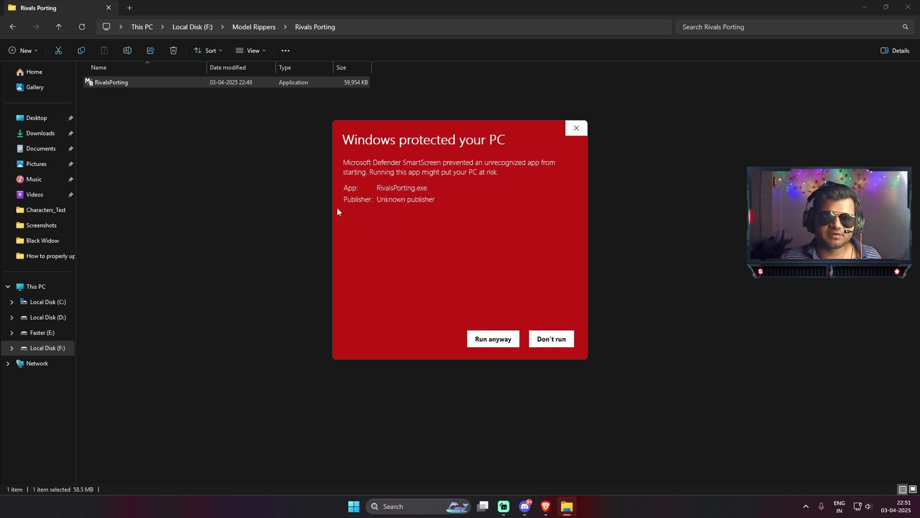
pyautogui.click(493, 339)
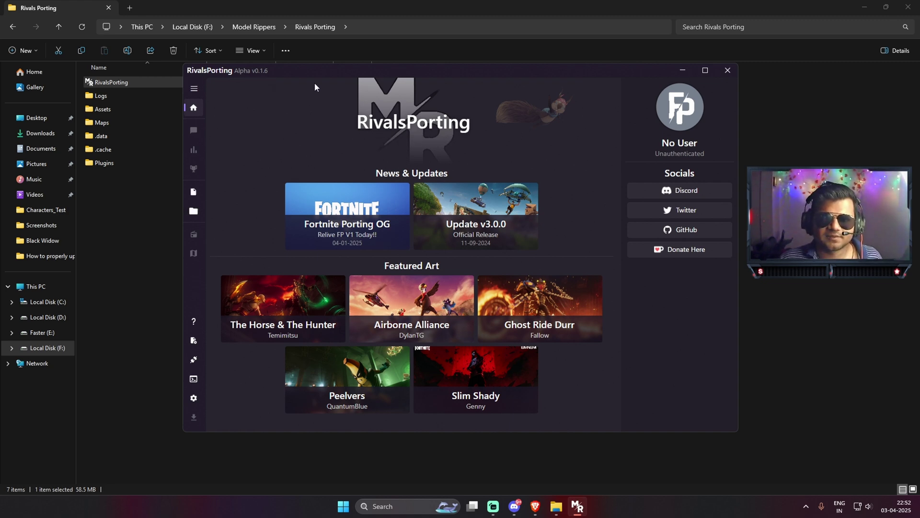
# - Browse the hero grid to Venom's details and skins, then open the empty Blender Extensions page
pyautogui.click(194, 191)
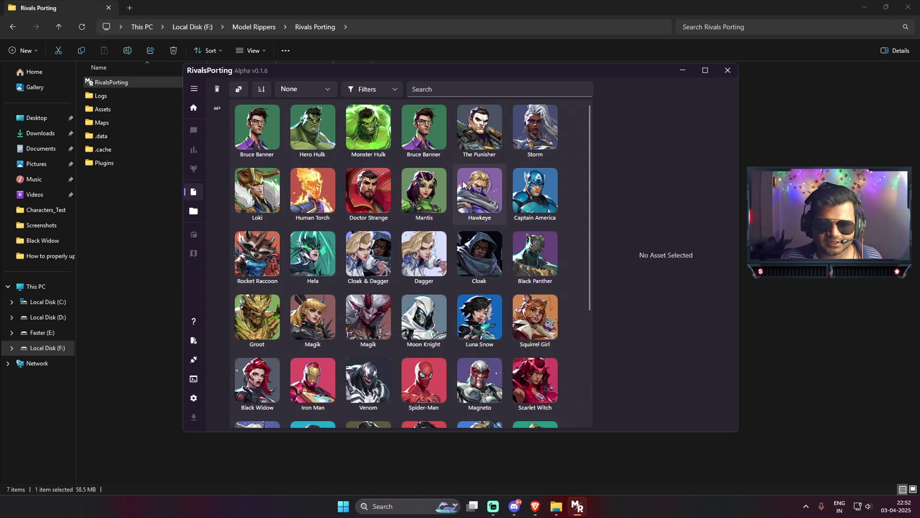
pyautogui.scroll(-3, 463, 182)
pyautogui.scroll(-1, 515, 202)
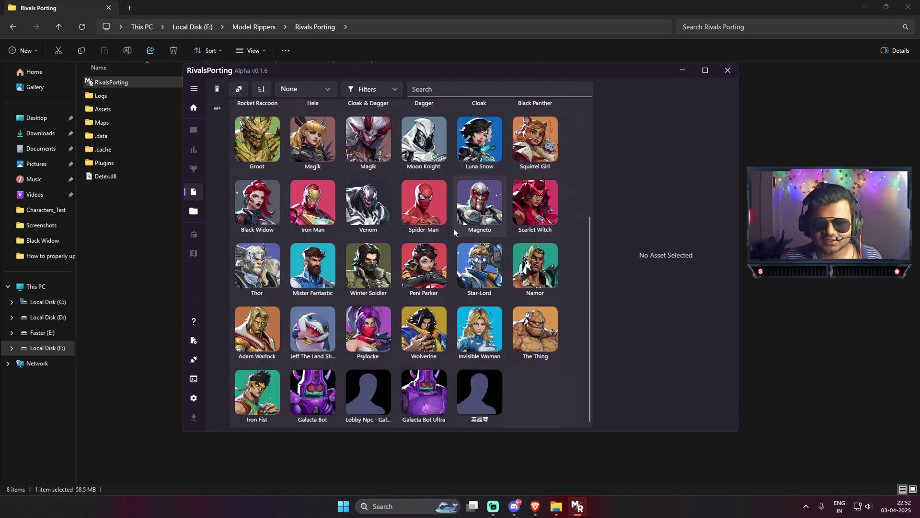
pyautogui.click(370, 224)
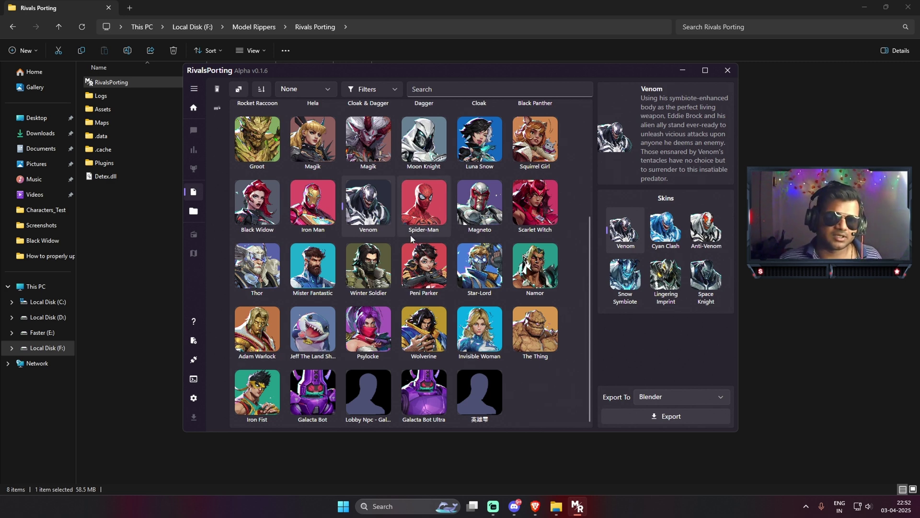
pyautogui.click(200, 360)
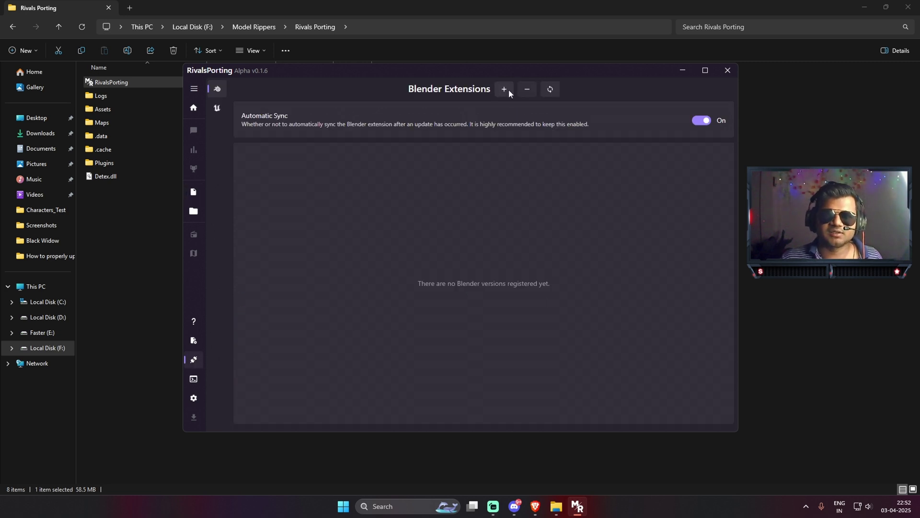
# - Register Blender 4.4 by adding its blender.exe, then return to the character grid
pyautogui.click(505, 90)
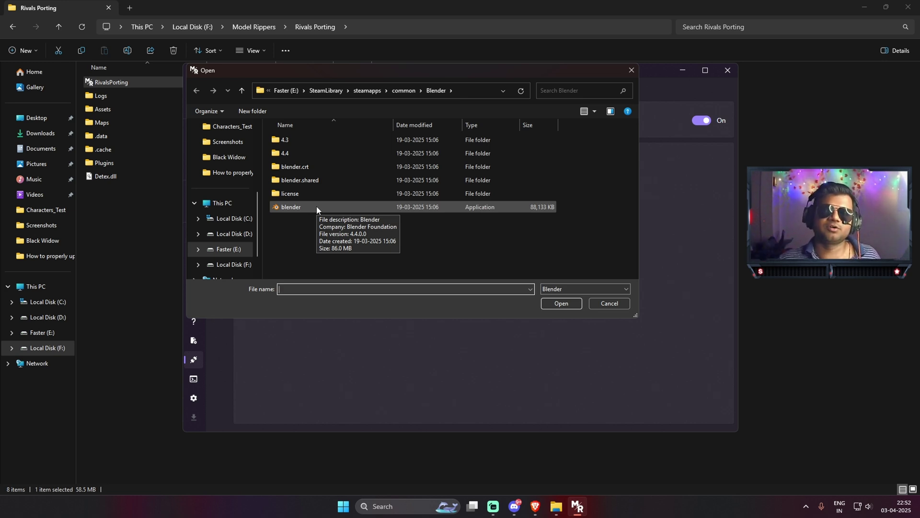
pyautogui.click(316, 206)
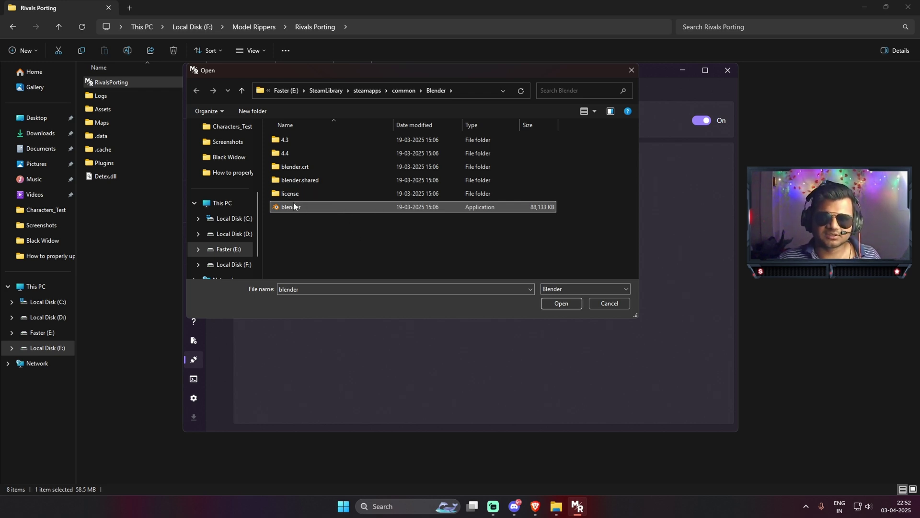
pyautogui.click(561, 302)
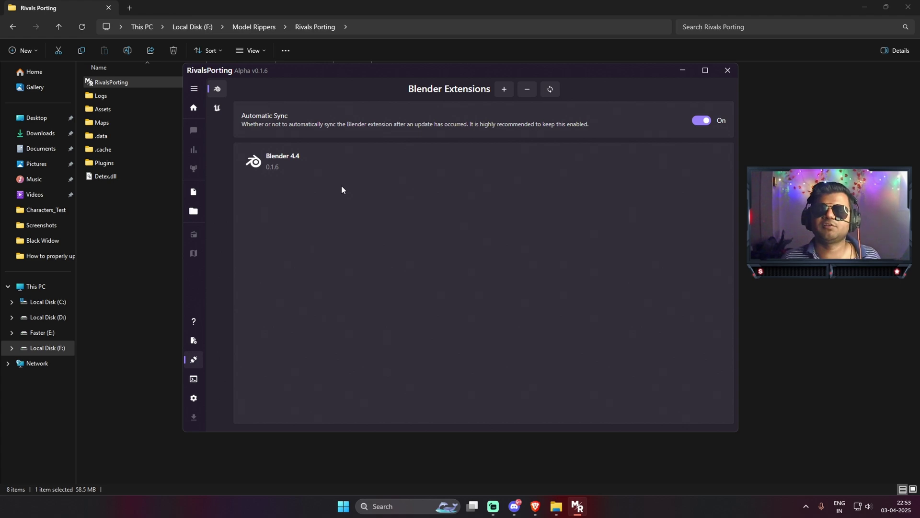
pyautogui.click(198, 190)
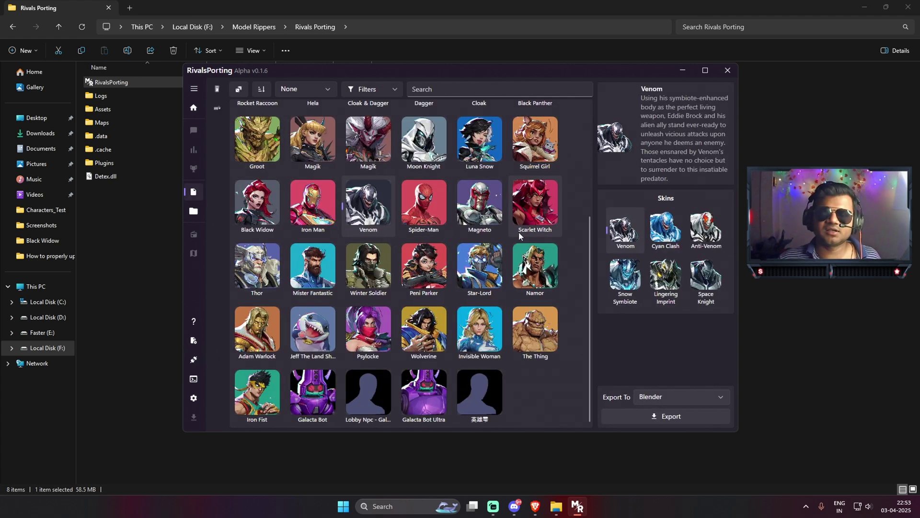
pyautogui.scroll(3, 514, 231)
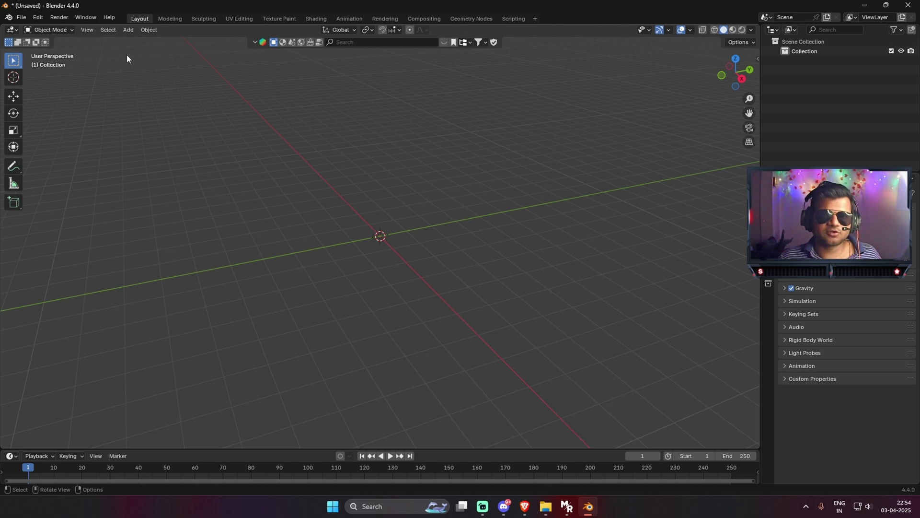
# - Search Blender's add-ons for 'rivals', confirm Rivals Porting is enabled at 0.1.6, and close Preferences
pyautogui.click(38, 17)
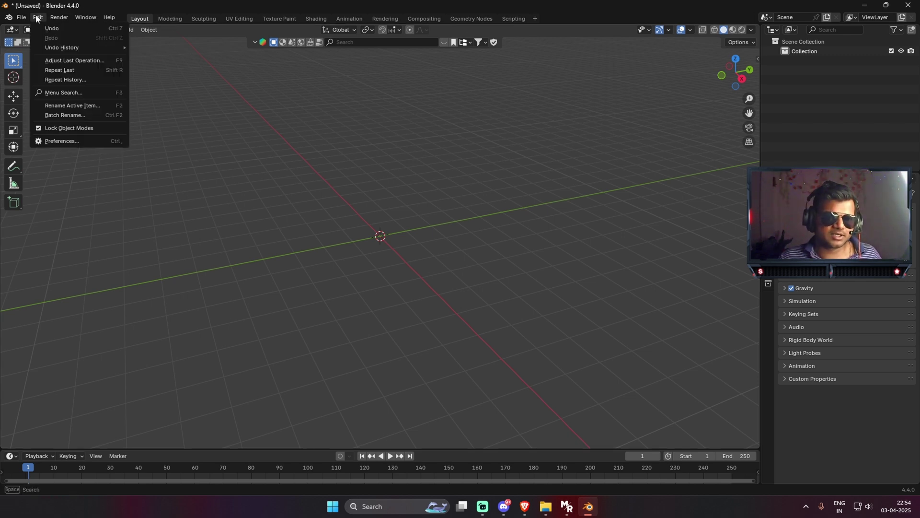
pyautogui.click(54, 142)
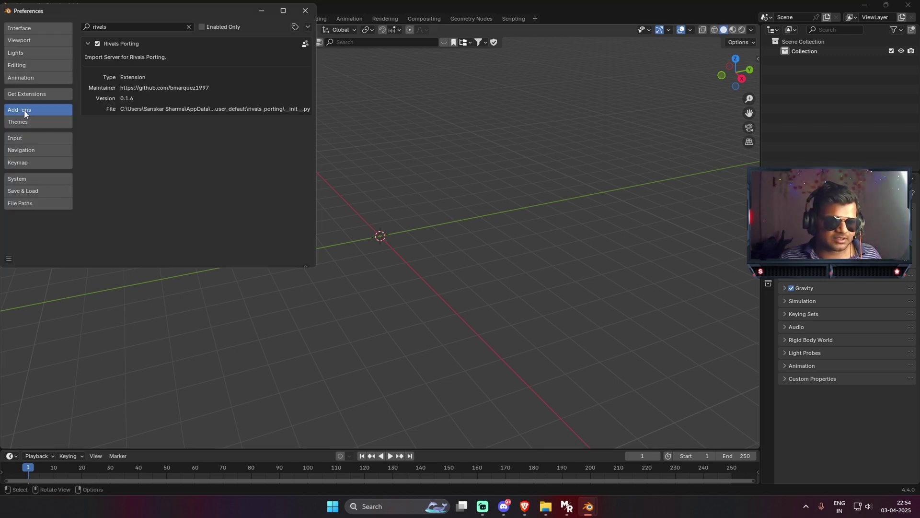
pyautogui.click(88, 44)
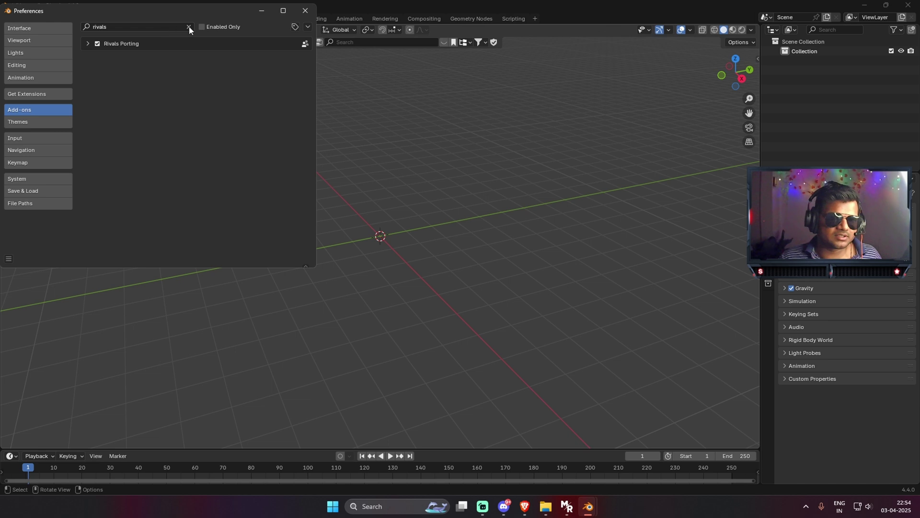
pyautogui.click(189, 27)
pyautogui.click(149, 31)
pyautogui.write('rivals')
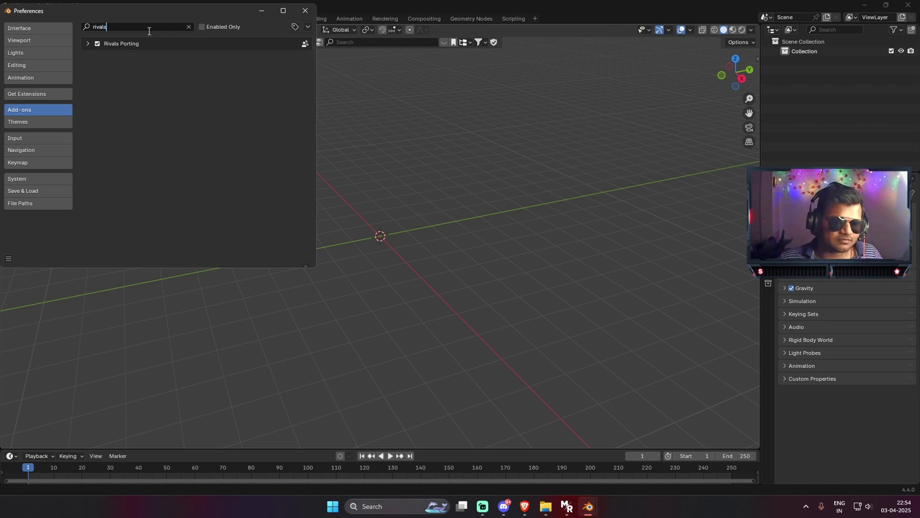
pyautogui.press('Return')
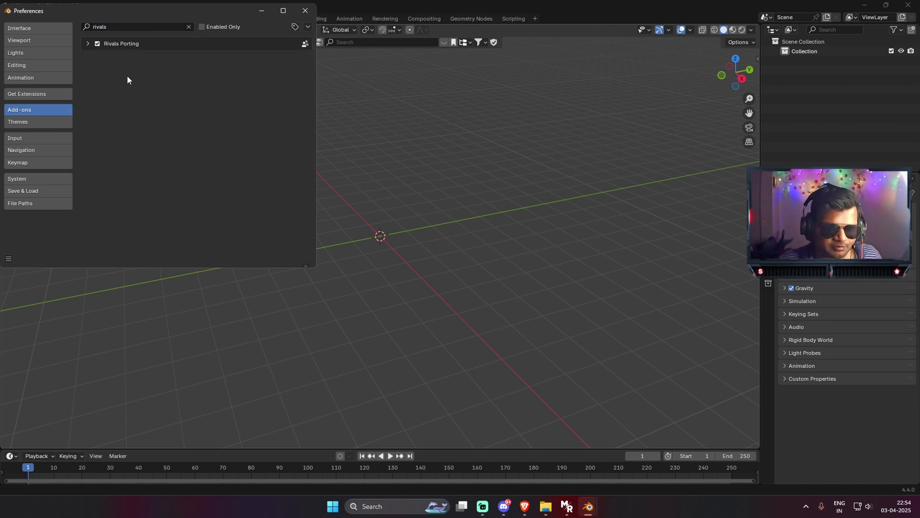
pyautogui.click(87, 44)
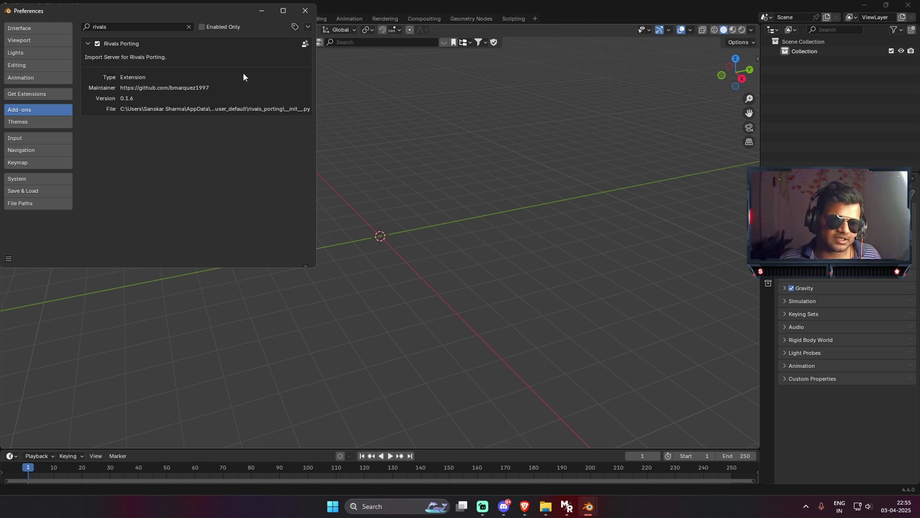
pyautogui.click(304, 15)
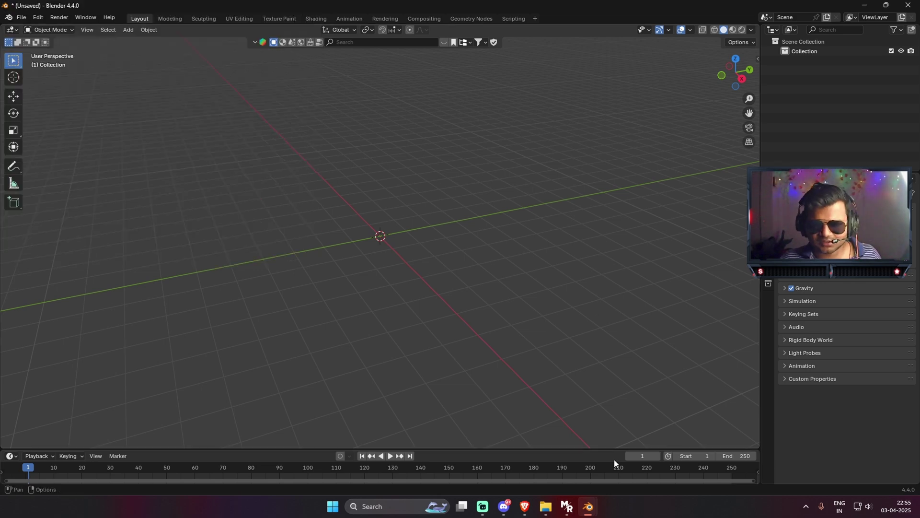
# - Export Spider-Man's default skin to Blender and minimize RivalsPorting
pyautogui.click(567, 506)
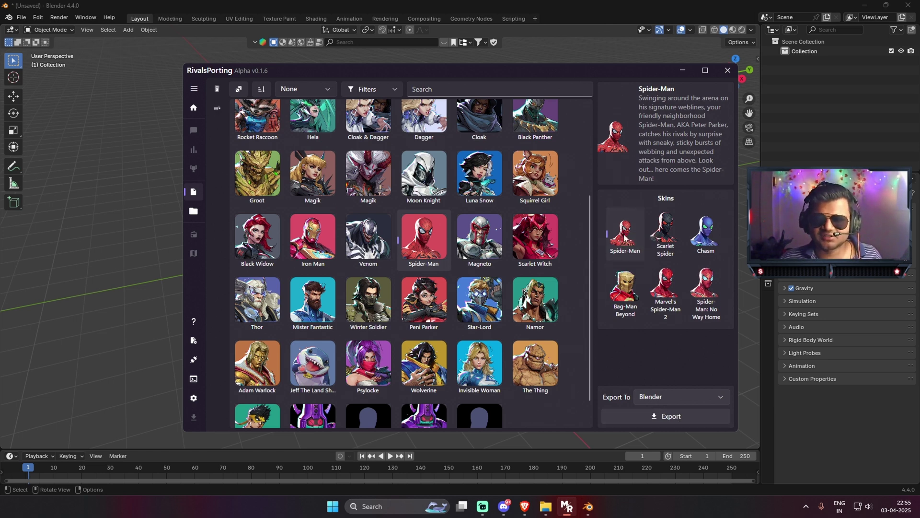
pyautogui.click(683, 419)
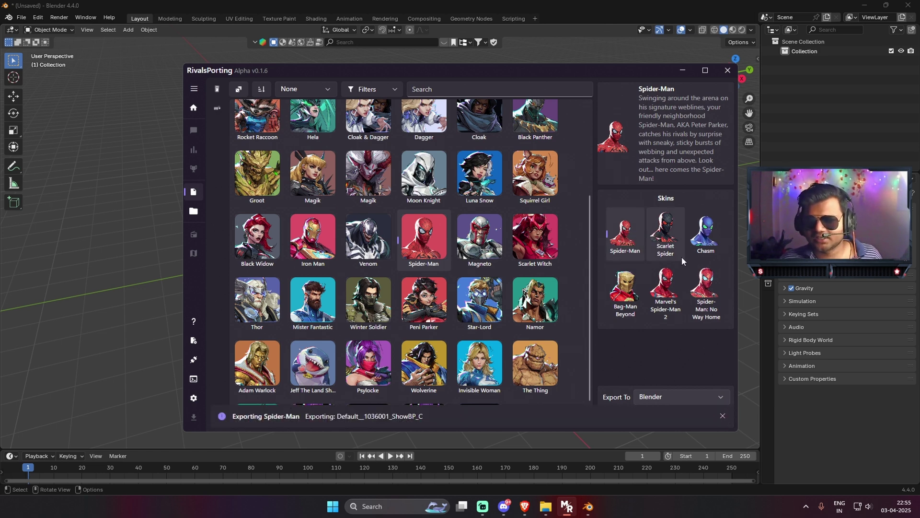
pyautogui.click(682, 71)
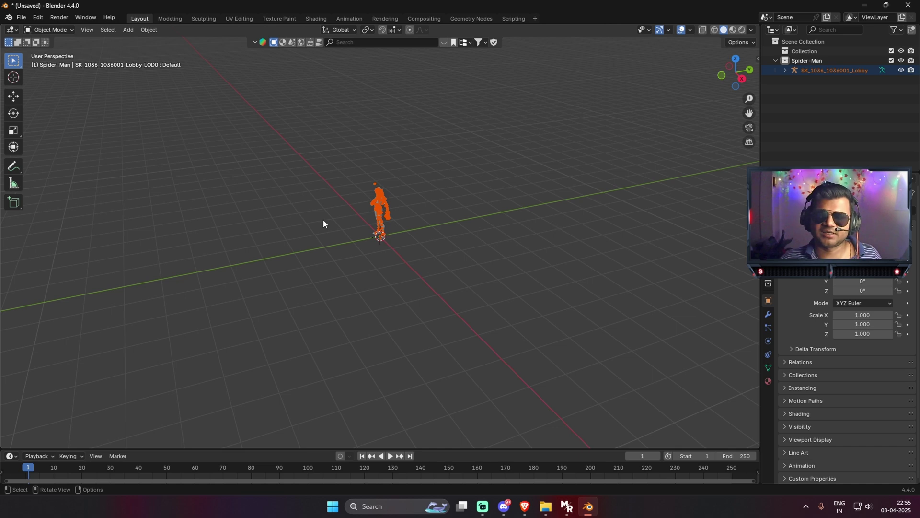
# - Zoom in on the imported Spider-Man in front view, framing along its legs
pyautogui.scroll(8, 336, 227)
pyautogui.press('KP_1')
pyautogui.scroll(3, 421, 226)
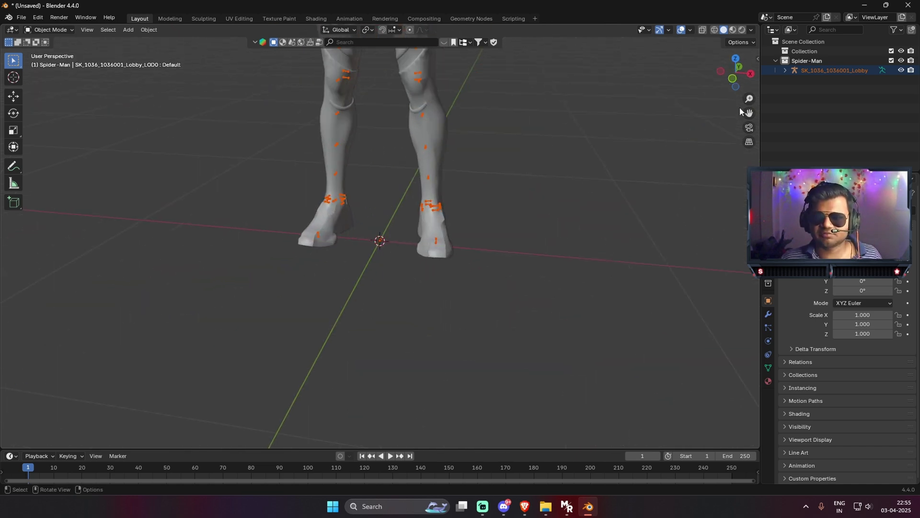
pyautogui.moveTo(745, 111); pyautogui.dragTo(147, 433)
pyautogui.scroll(3, 378, 369)
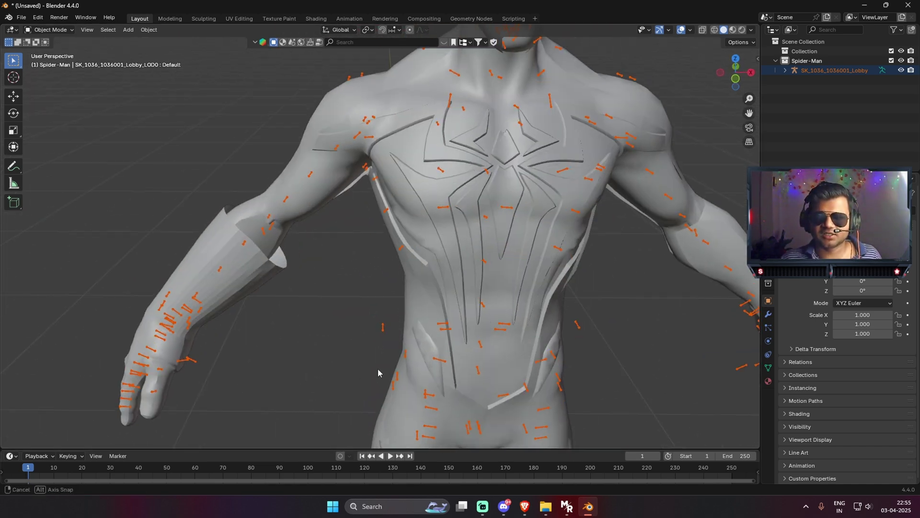
pyautogui.scroll(-1, 431, 309)
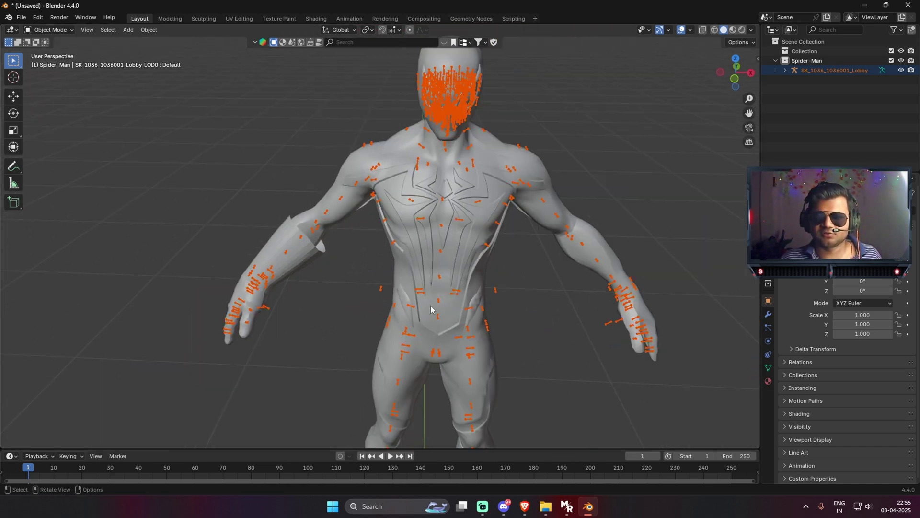
# - Switch to Material Preview shading, orbit to Spider-Man's back and select the mesh
pyautogui.click(734, 30)
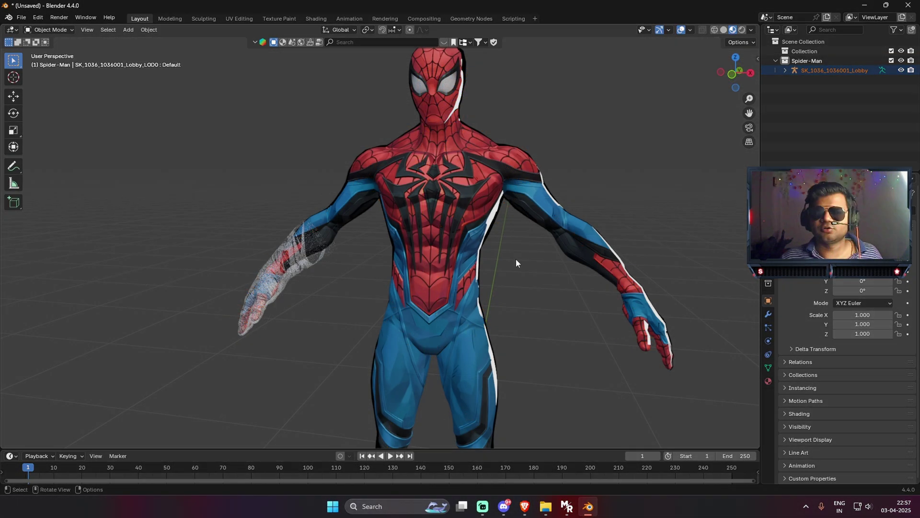
pyautogui.scroll(3, 516, 259)
pyautogui.moveTo(516, 259); pyautogui.dragTo(477, 229)
pyautogui.scroll(-5, 478, 229)
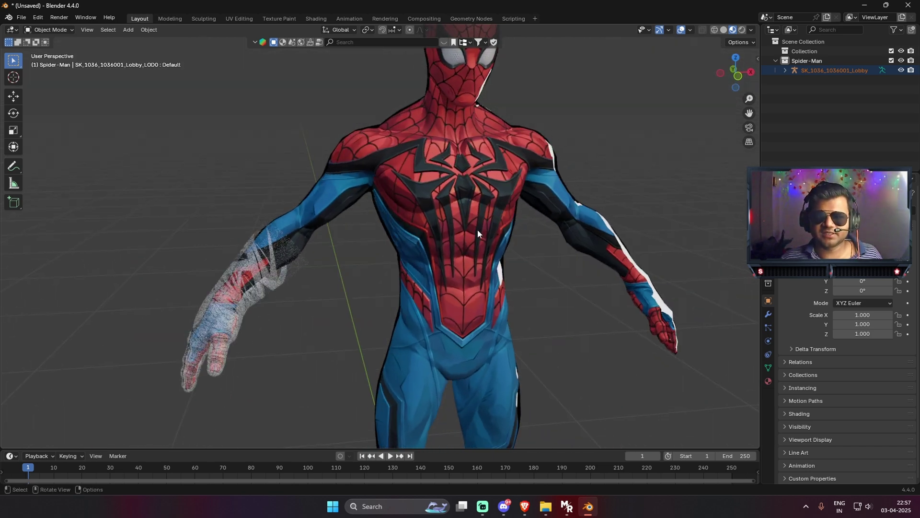
pyautogui.click(447, 223)
# - In the Shading workspace, display the MI_1036001_Head material's nodes for Spider-Man
pyautogui.click(315, 19)
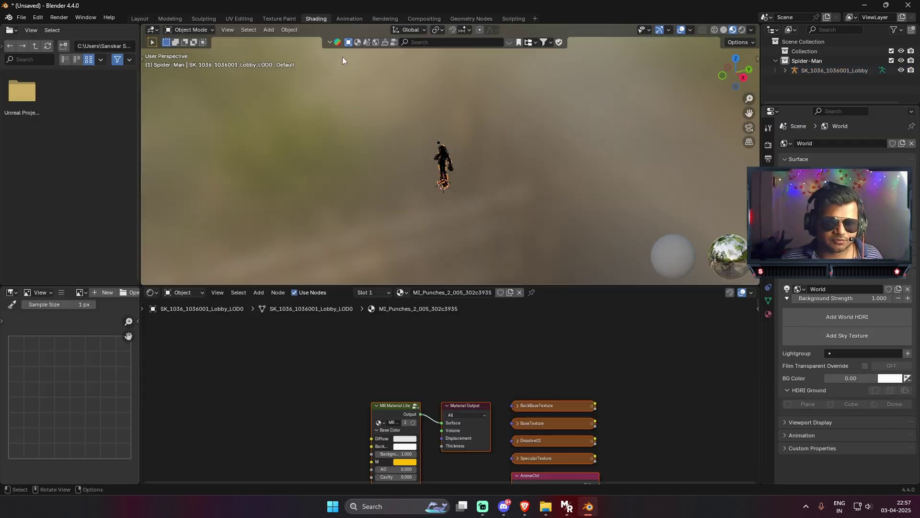
pyautogui.scroll(4, 432, 398)
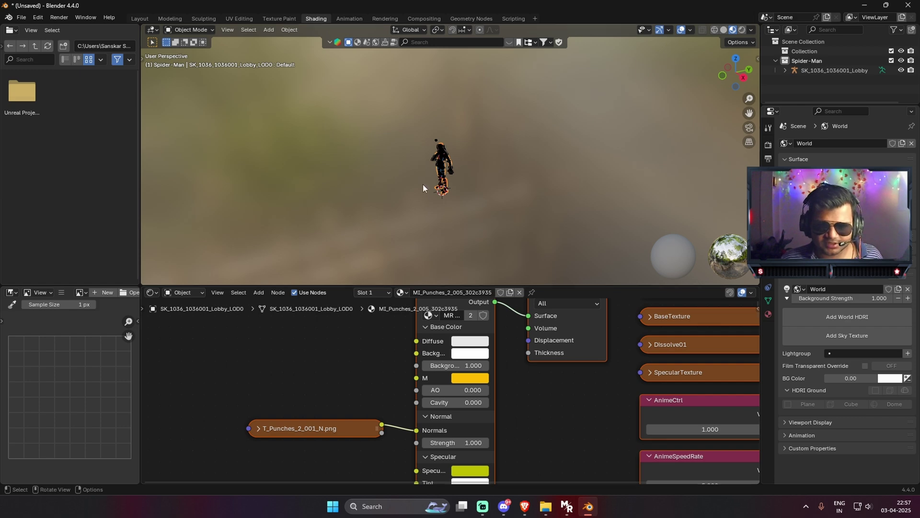
pyautogui.scroll(8, 425, 187)
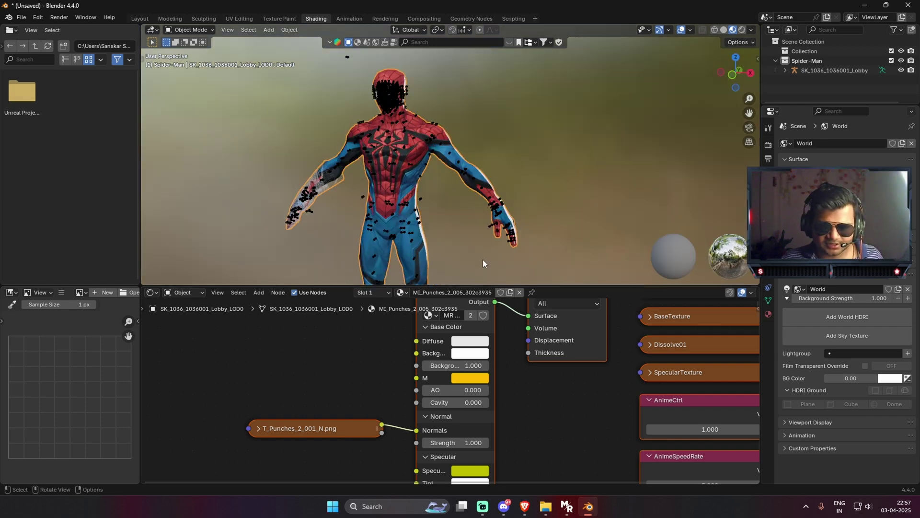
pyautogui.click(768, 313)
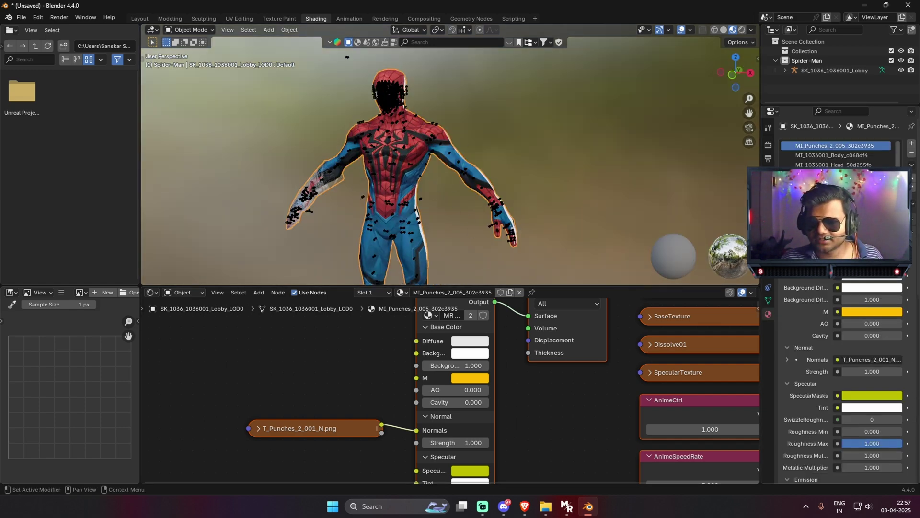
pyautogui.click(834, 164)
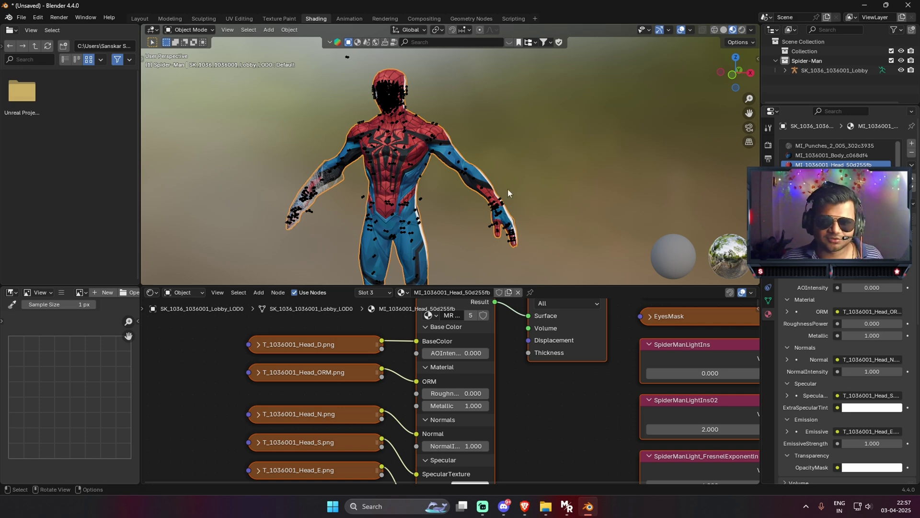
# - Turn off the Bones viewport overlay and orbit around Spider-Man's chest and head
pyautogui.moveTo(378, 187); pyautogui.dragTo(515, 161)
pyautogui.click(690, 31)
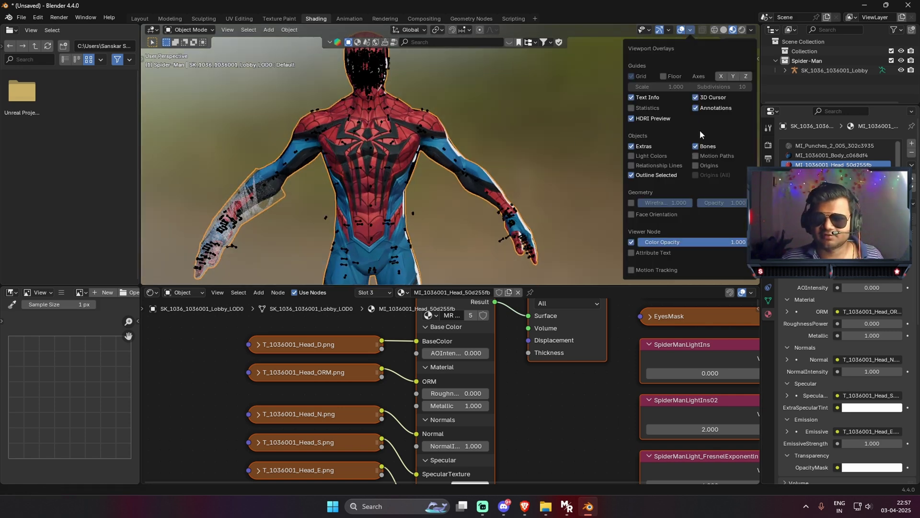
pyautogui.click(696, 146)
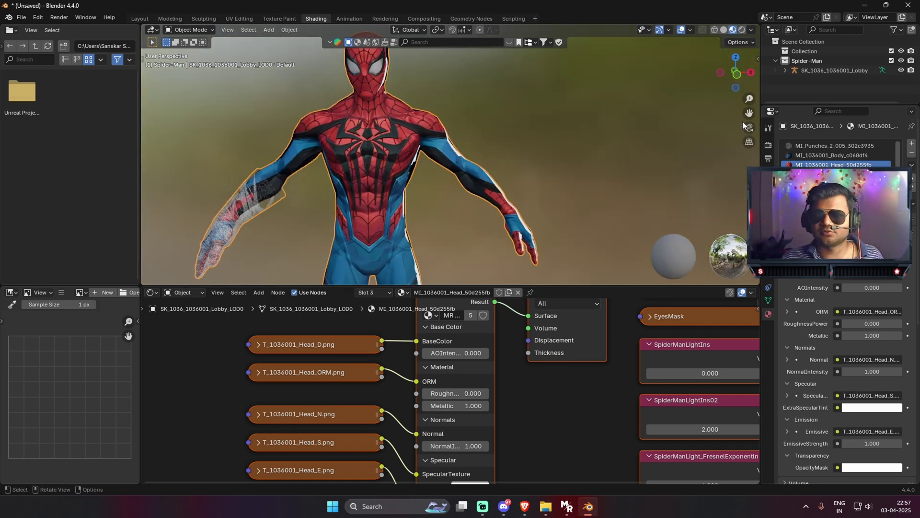
pyautogui.scroll(6, 370, 157)
pyautogui.moveTo(312, 157); pyautogui.dragTo(329, 156)
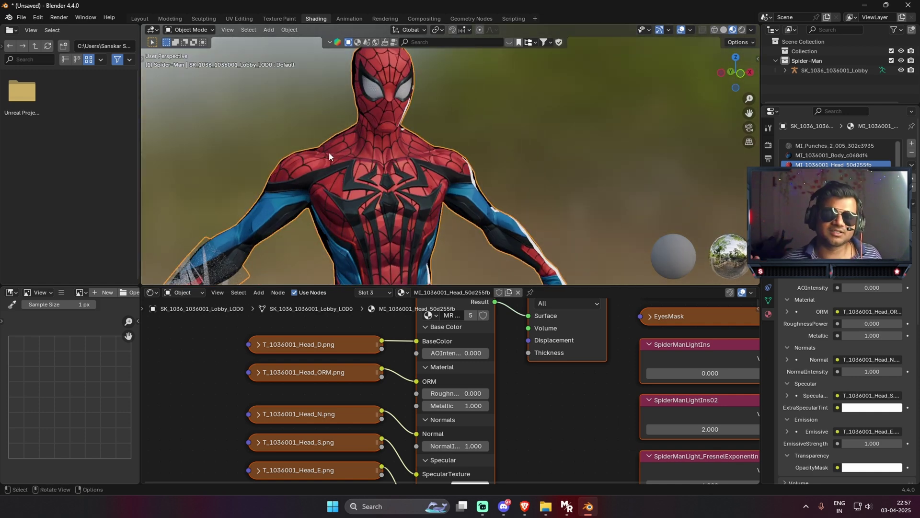